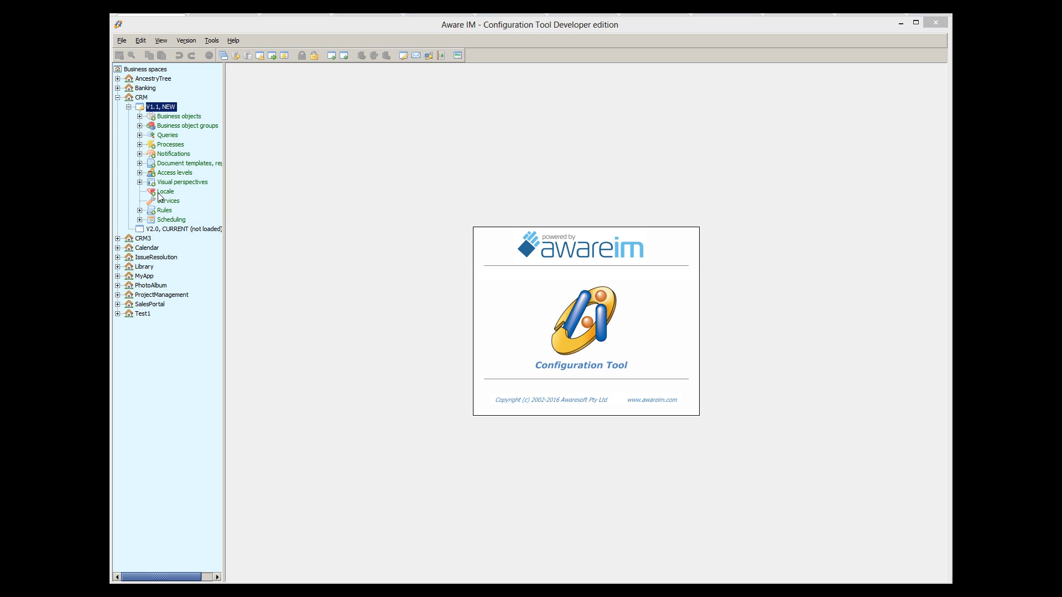
Step: Open the Communication business object group in CRM V1.1 to view its description and members
left_click(140, 126)
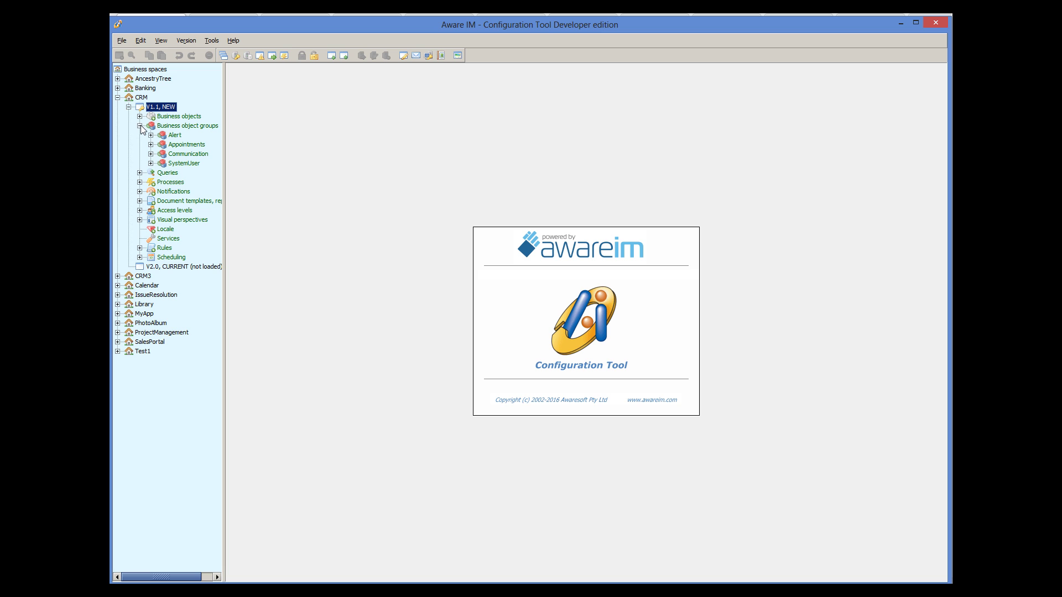
double_click(173, 154)
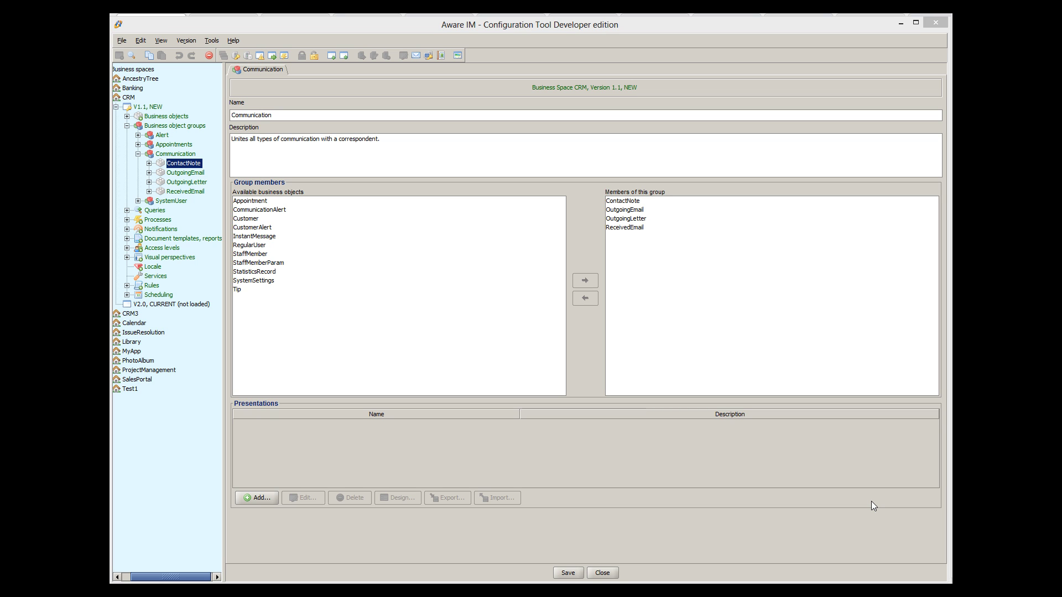
Step: Open the Correspondence query from the Correspondence category and view it in rule form
left_click(128, 210)
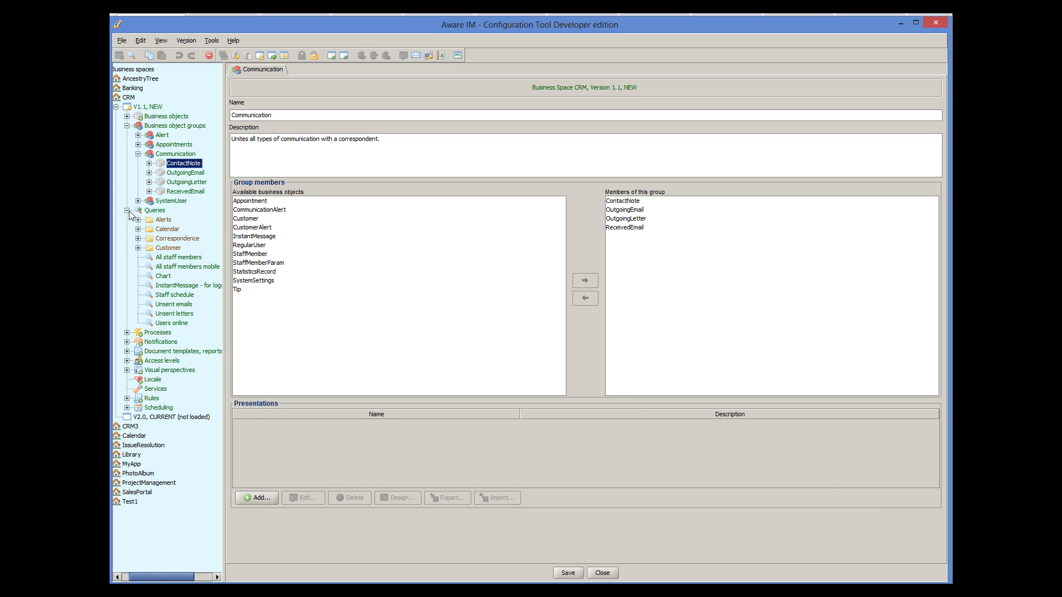
left_click(139, 240)
double_click(169, 258)
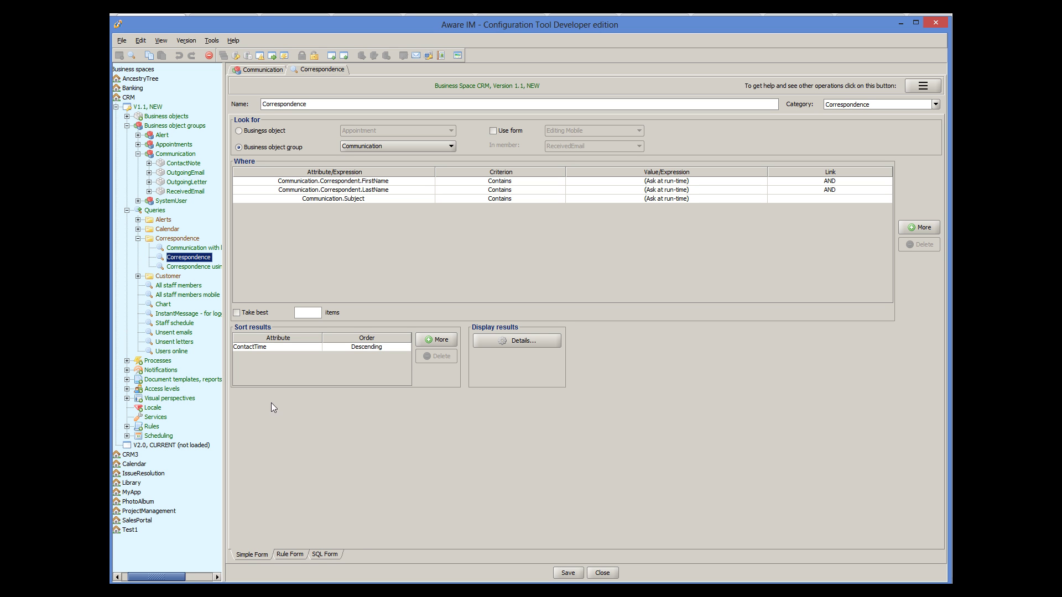
left_click(282, 554)
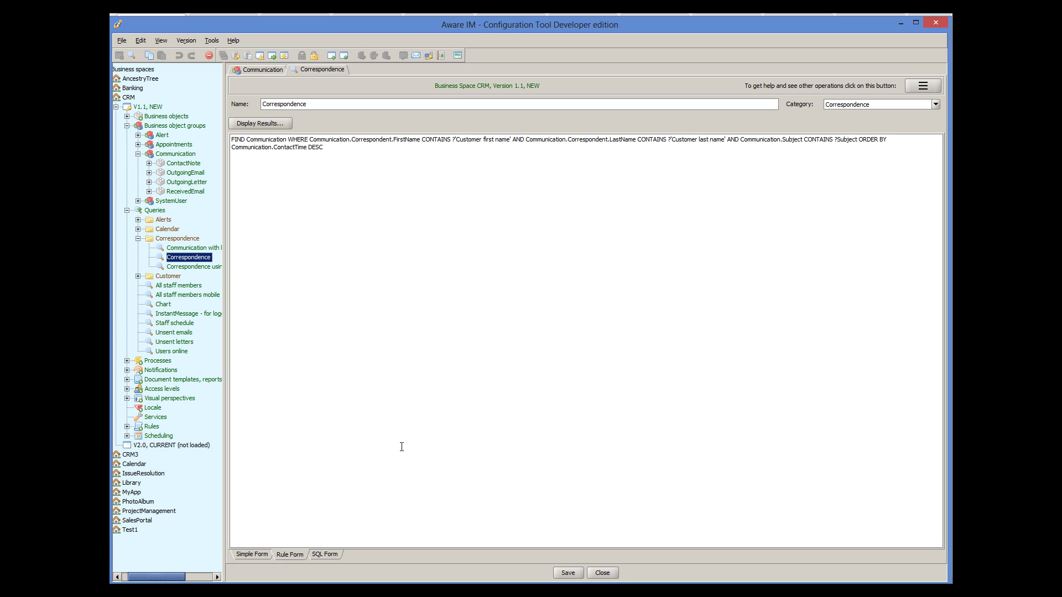
Step: Review the Correspondence query's result display settings and its Edit operation, then close the query without changes
left_click(265, 124)
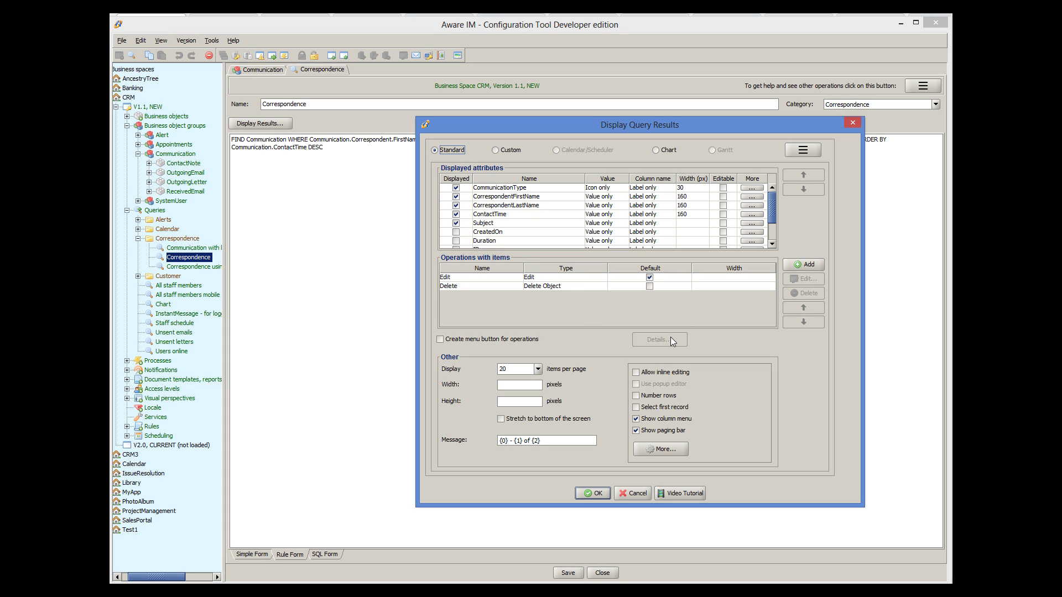
mouse_move(772, 210)
left_mouse_down()
mouse_move(772, 226)
mouse_move(771, 193)
left_mouse_up()
double_click(568, 279)
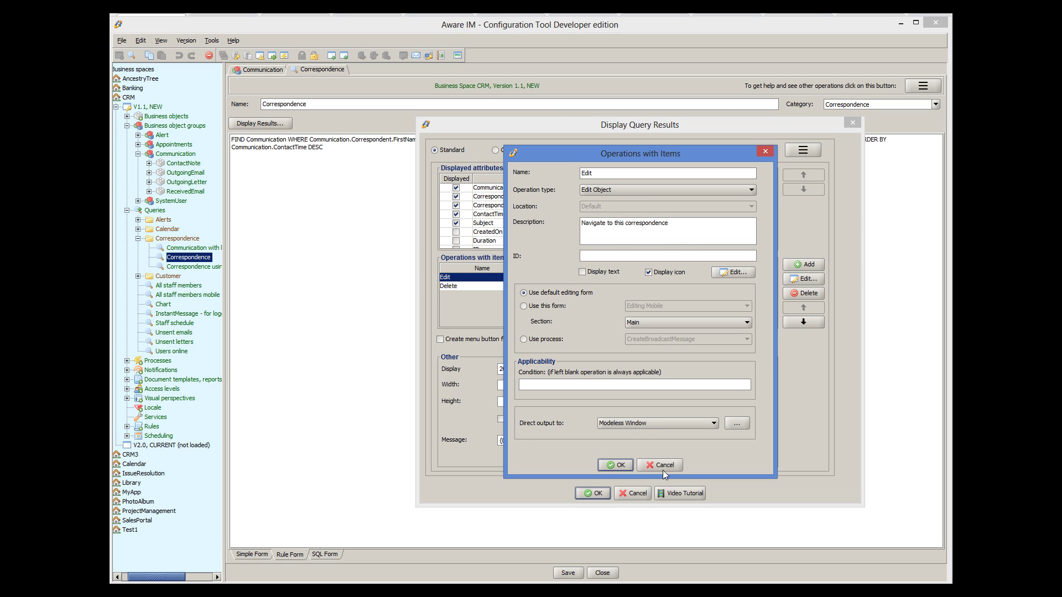
left_click(663, 465)
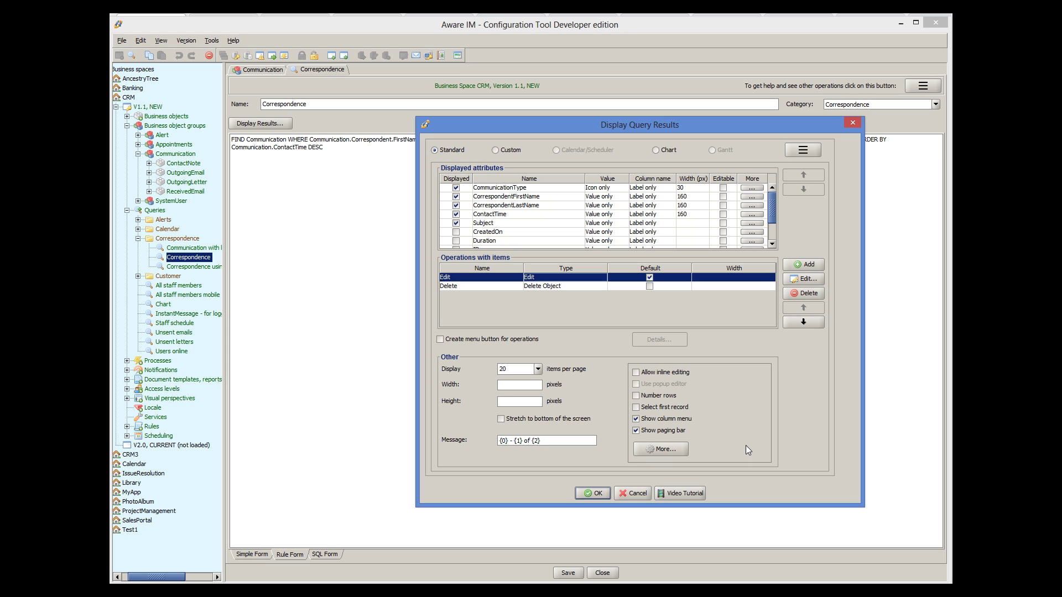
left_click(633, 494)
left_click(601, 571)
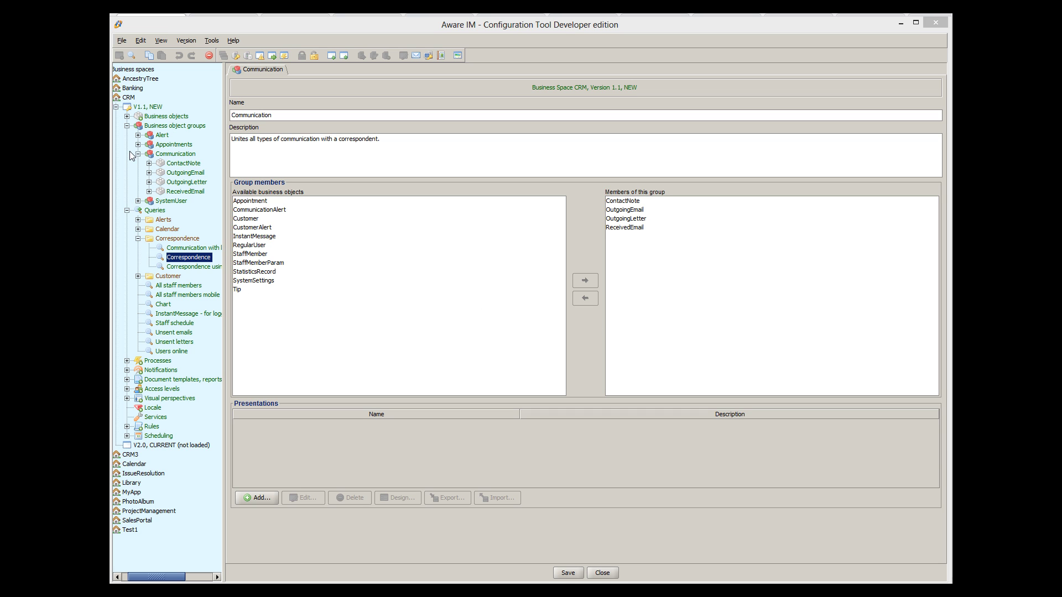
Step: Start a new process named AssignTimestamp with the Communication group as its process input
left_click(127, 126)
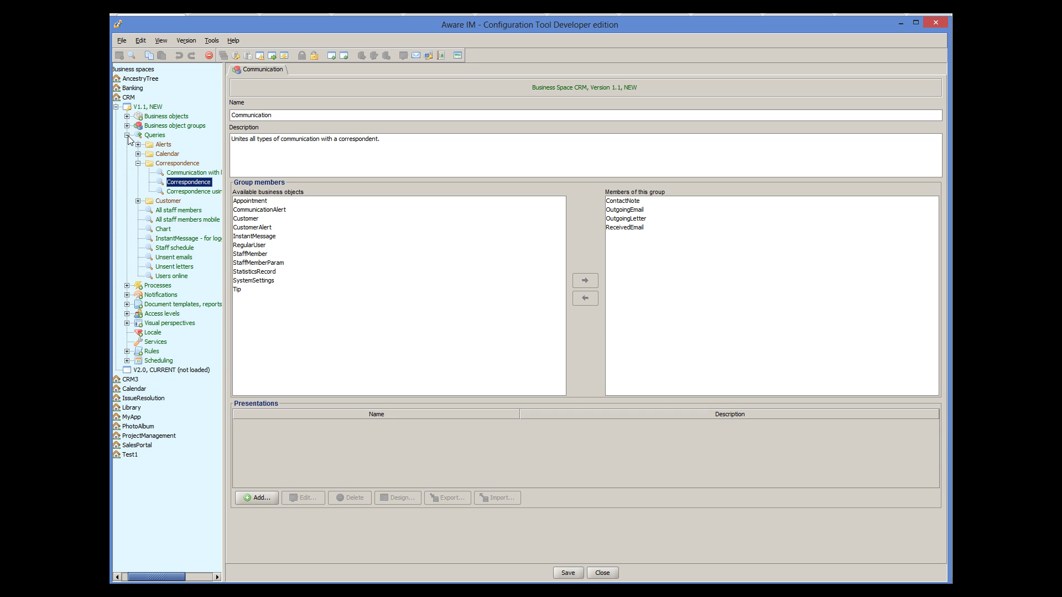
left_click(126, 286)
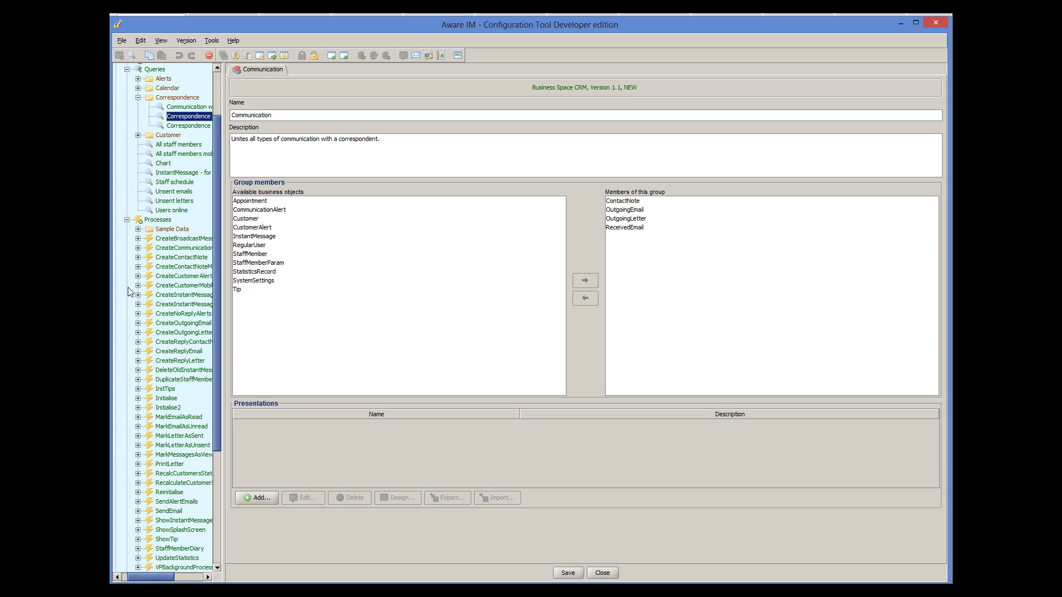
right_click(167, 220)
left_click(185, 240)
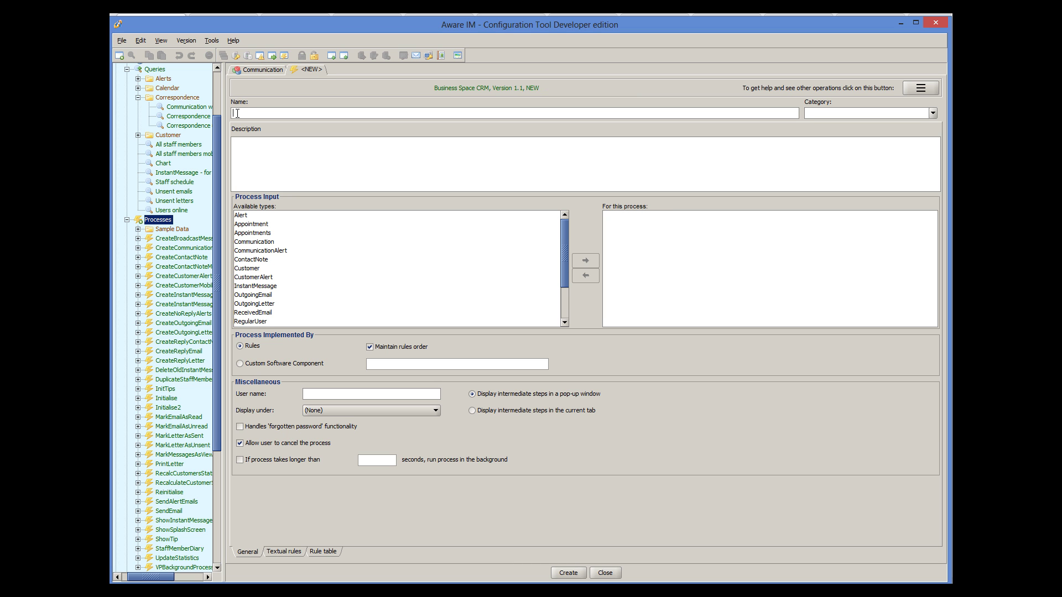
type("AssignTimestamp")
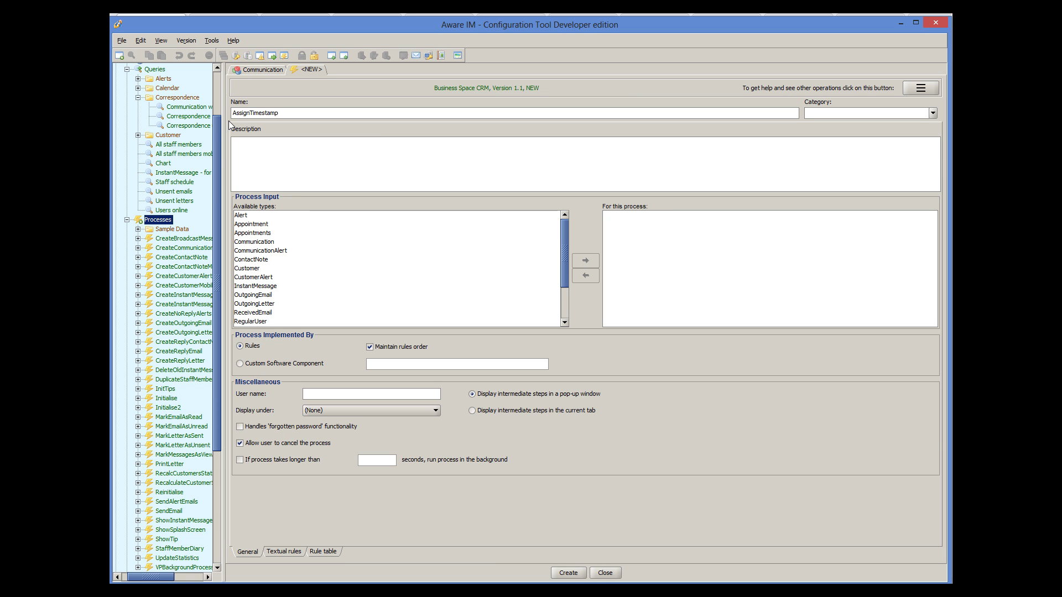
left_click(256, 243)
left_click(584, 263)
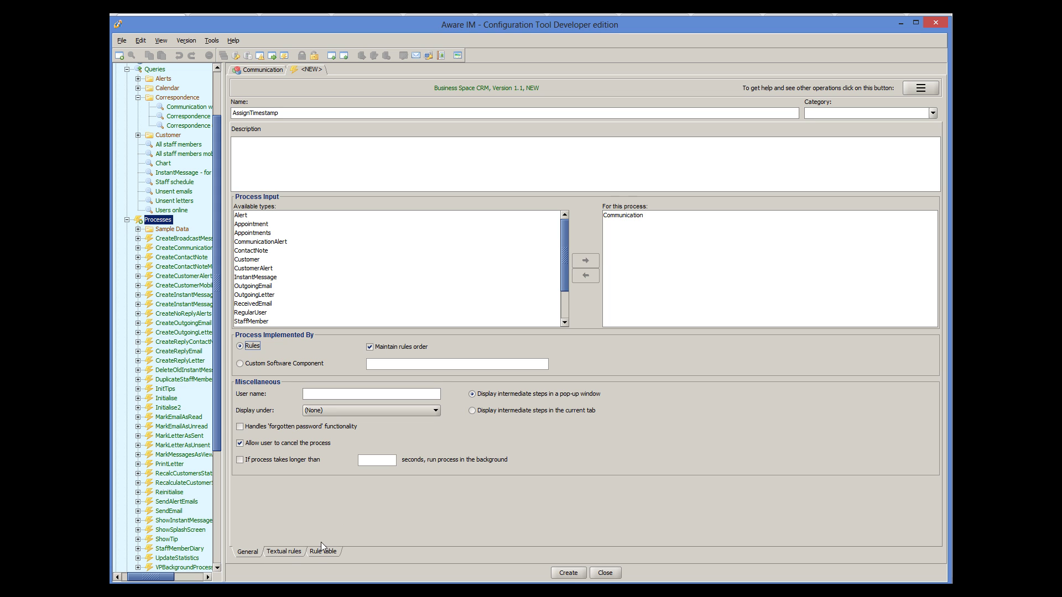
Step: Add a textual rule named Assign with the action Communication.ContactTime=CURRENT_TIMESTAMP, and create the process
left_click(298, 552)
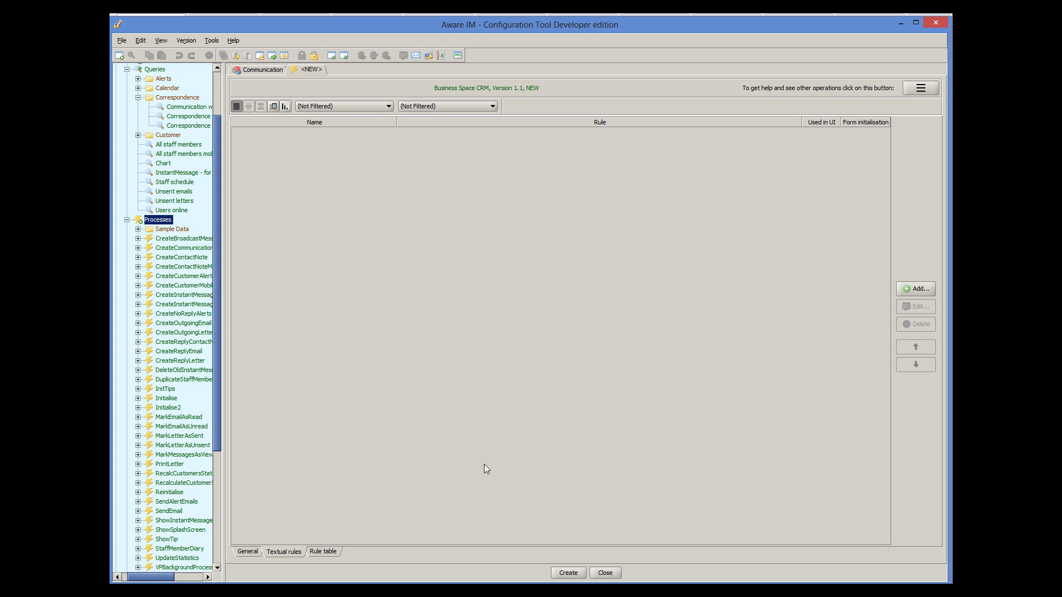
left_click(922, 289)
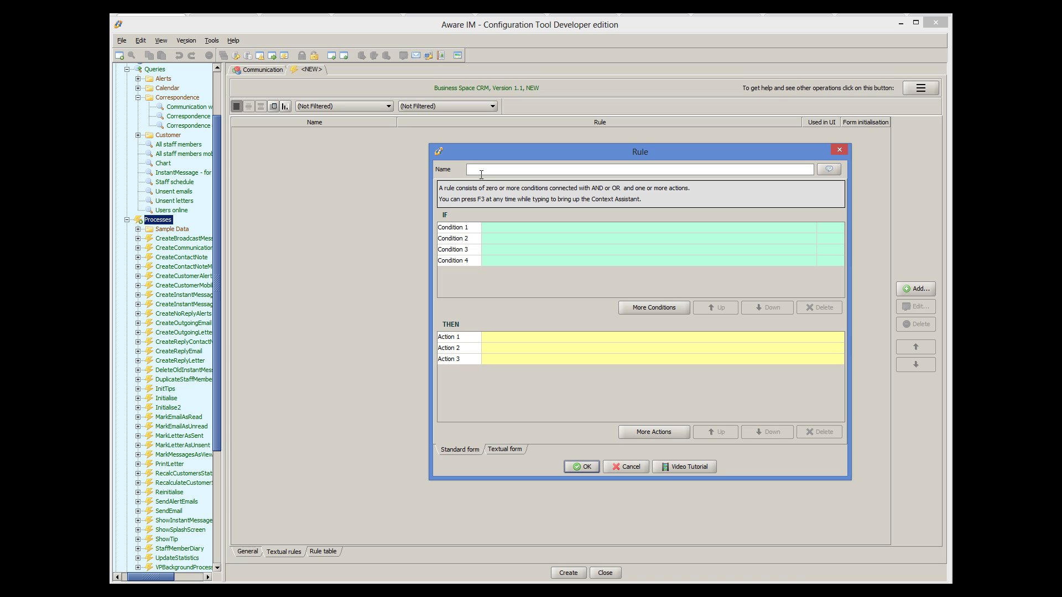
type("Assign")
left_click(498, 341)
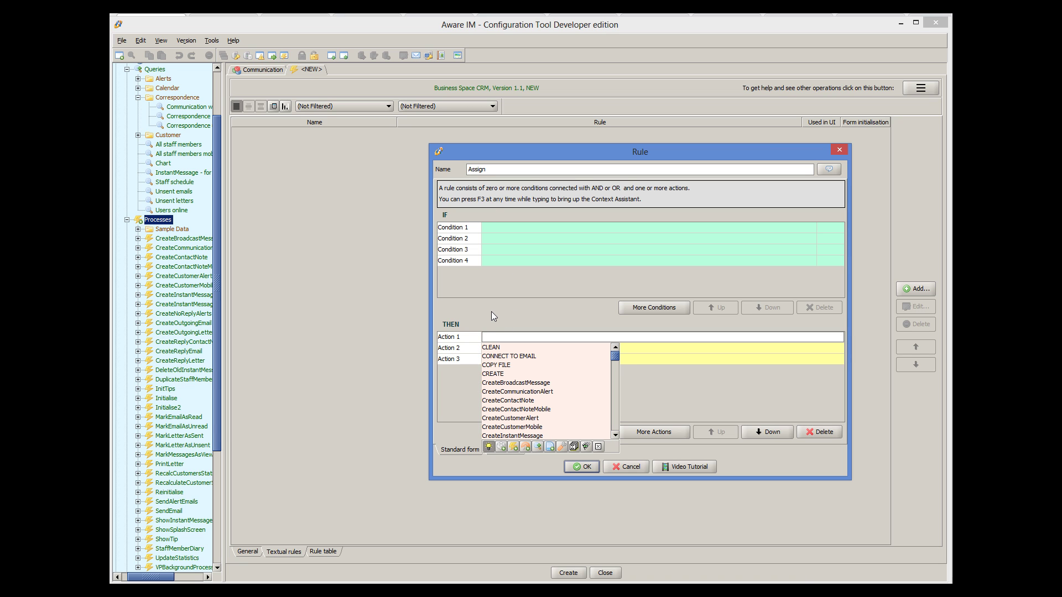
type("Comm")
double_click(505, 349)
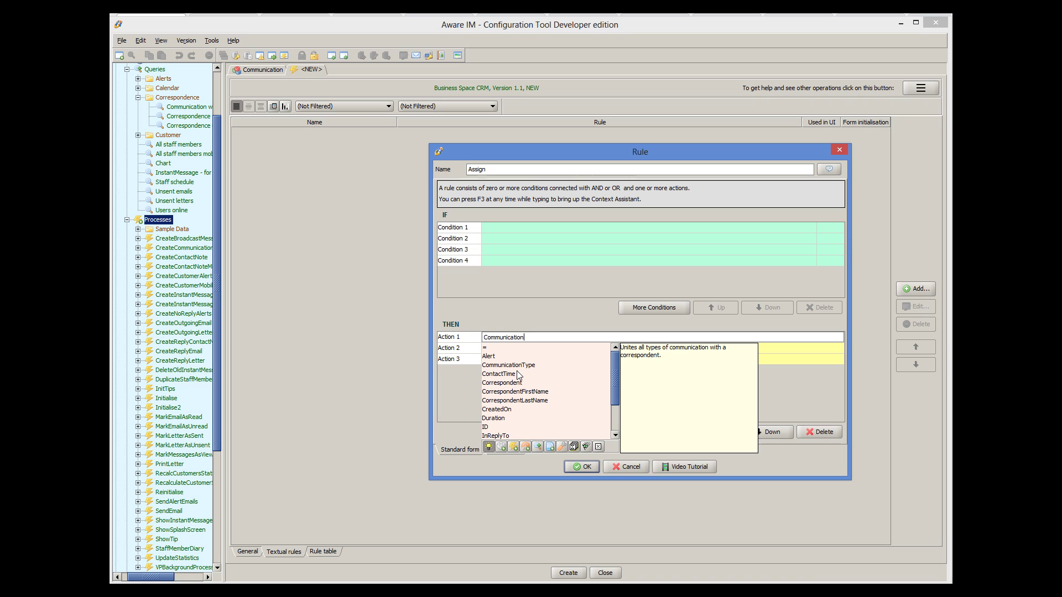
double_click(510, 374)
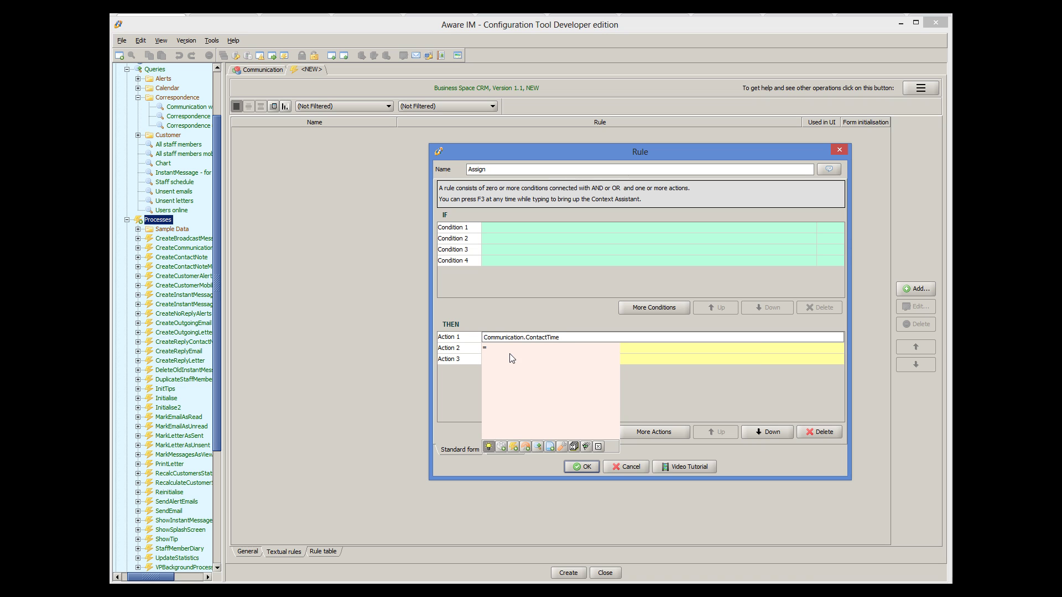
double_click(510, 349)
type("CURRENT_TIMESTAMP")
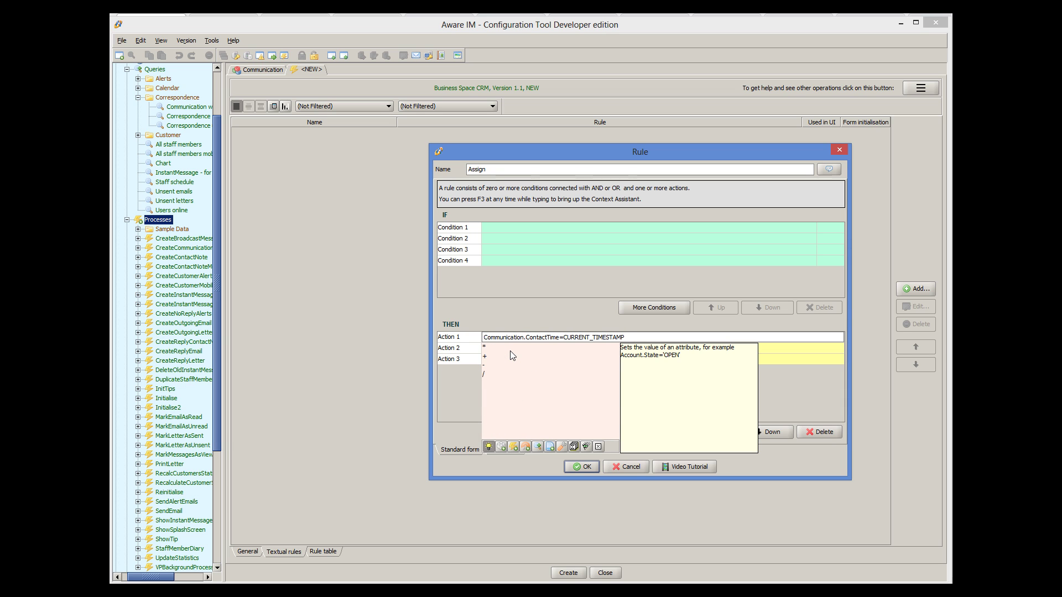
key("Return")
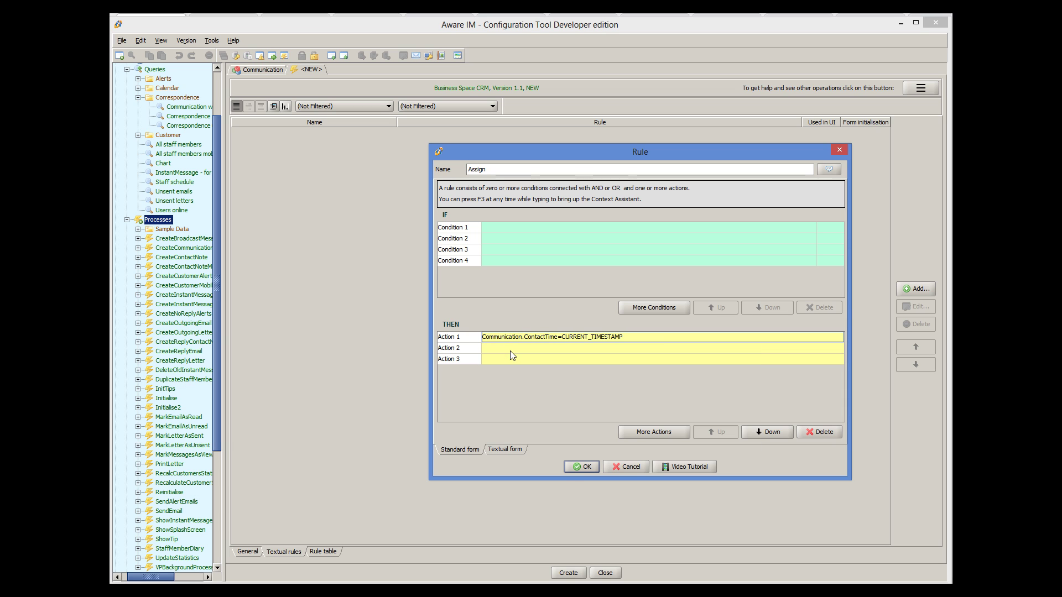
left_click(577, 470)
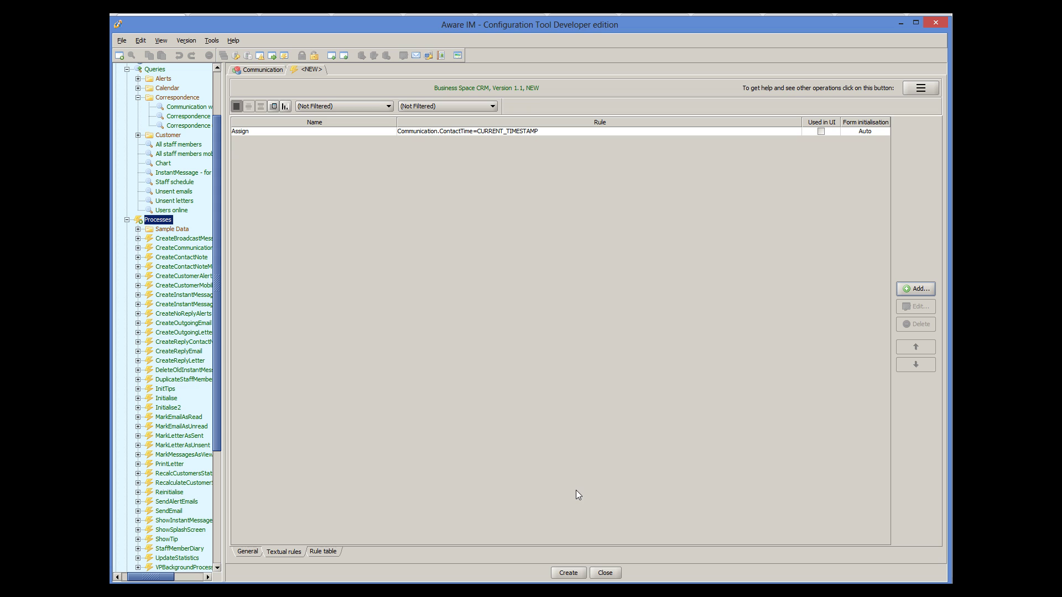
left_click(568, 573)
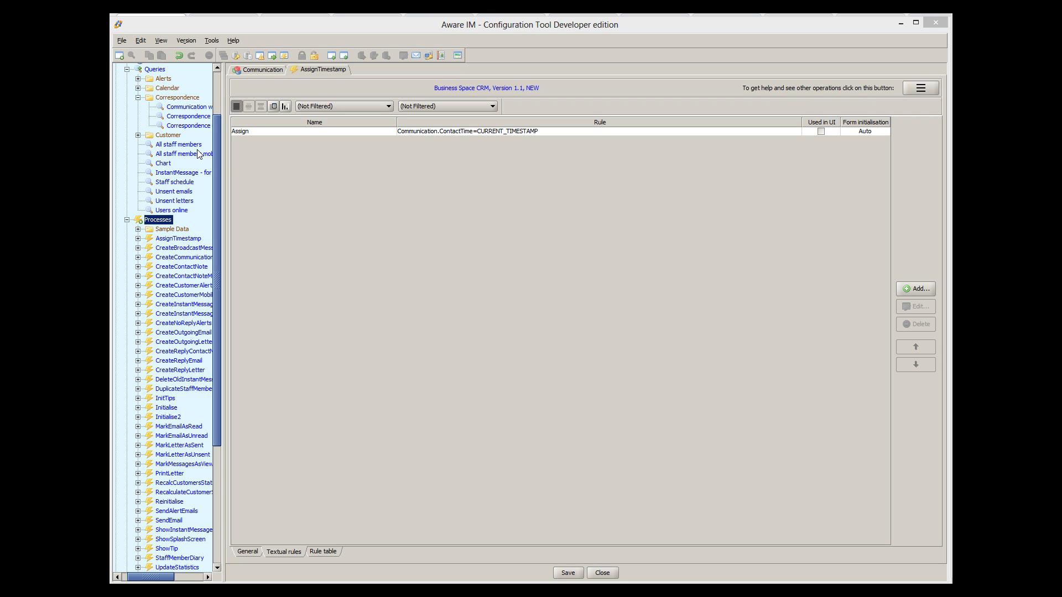
Step: Expand the SystemUser and Appointments business object groups in the CRM V1.1 tree to view their members
scroll(163, 124, "up", 3)
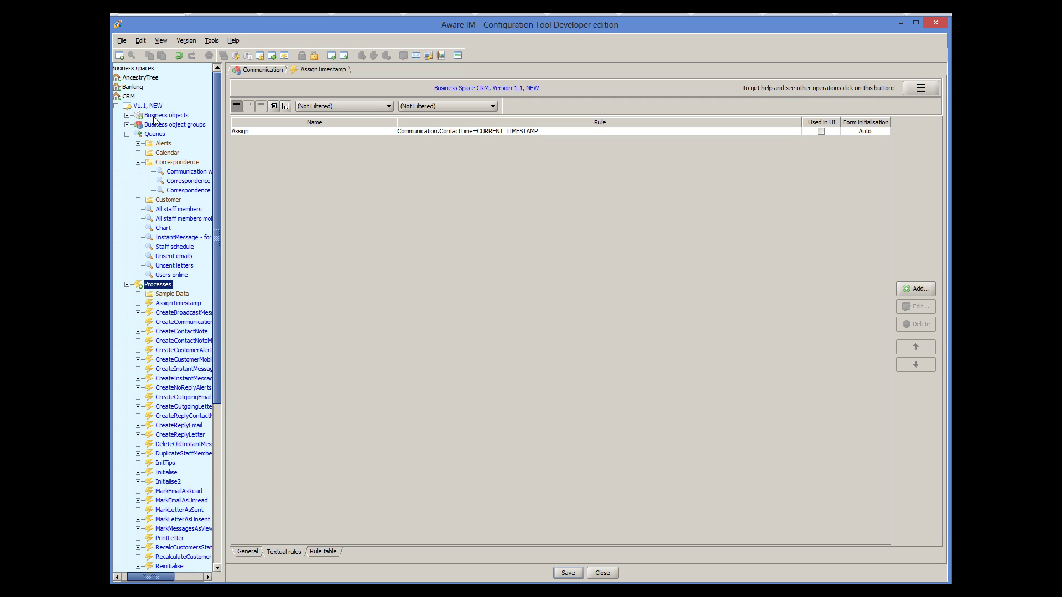
left_click(126, 124)
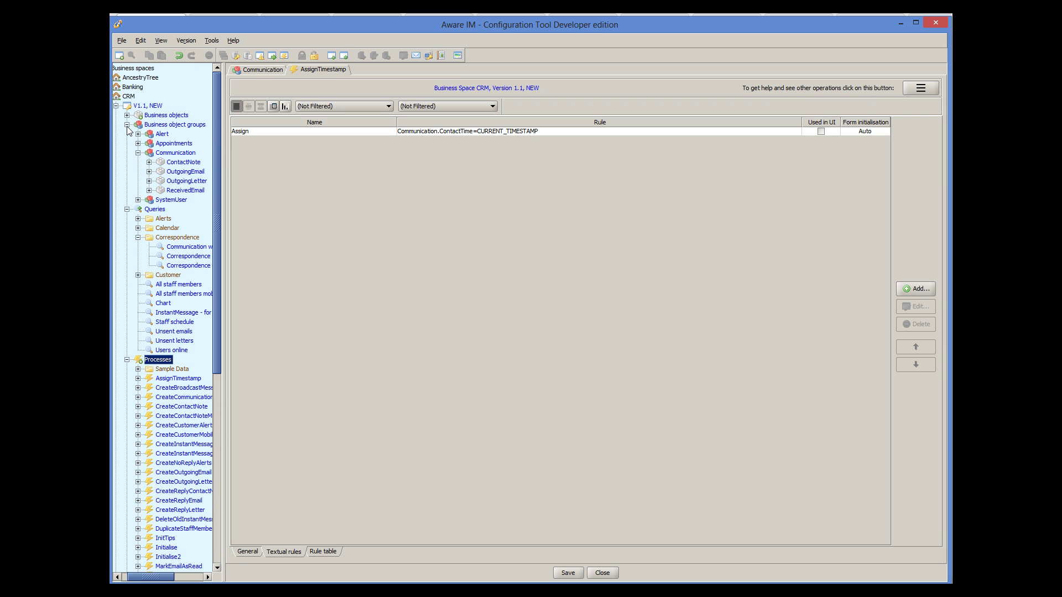
left_click(138, 153)
left_click(137, 162)
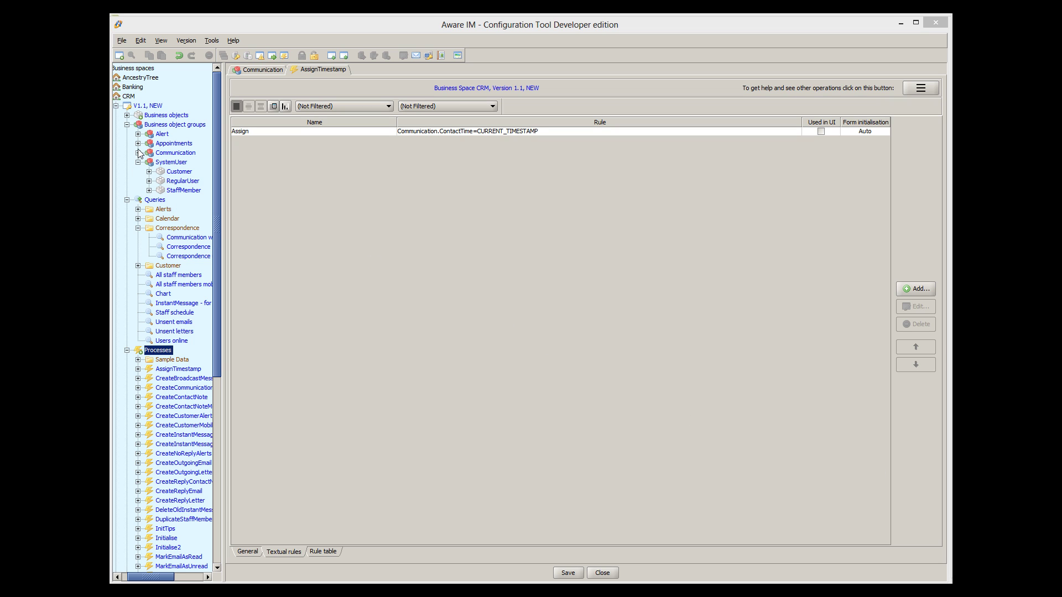
left_click(138, 143)
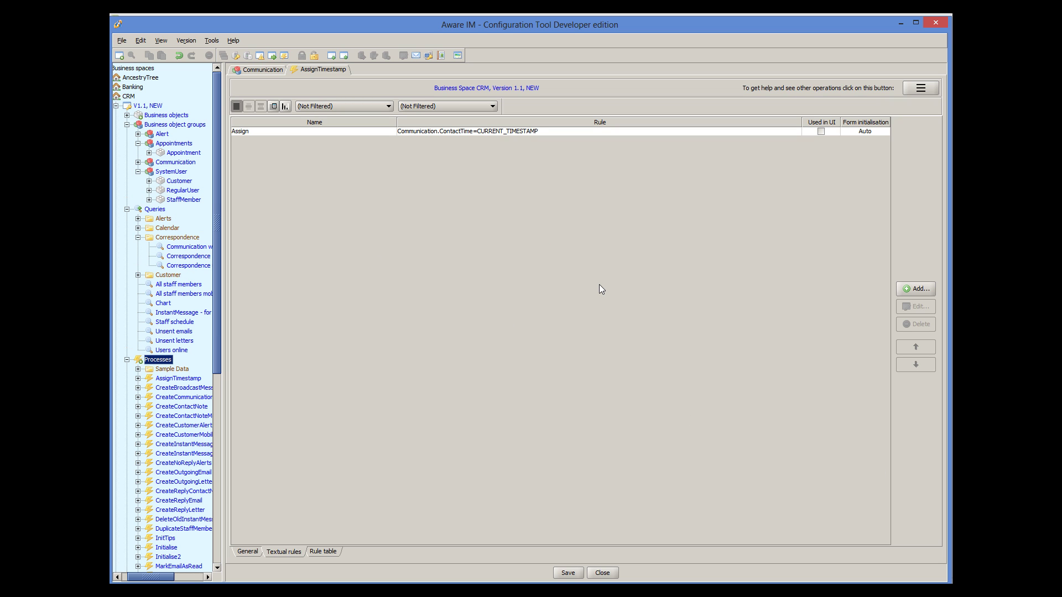